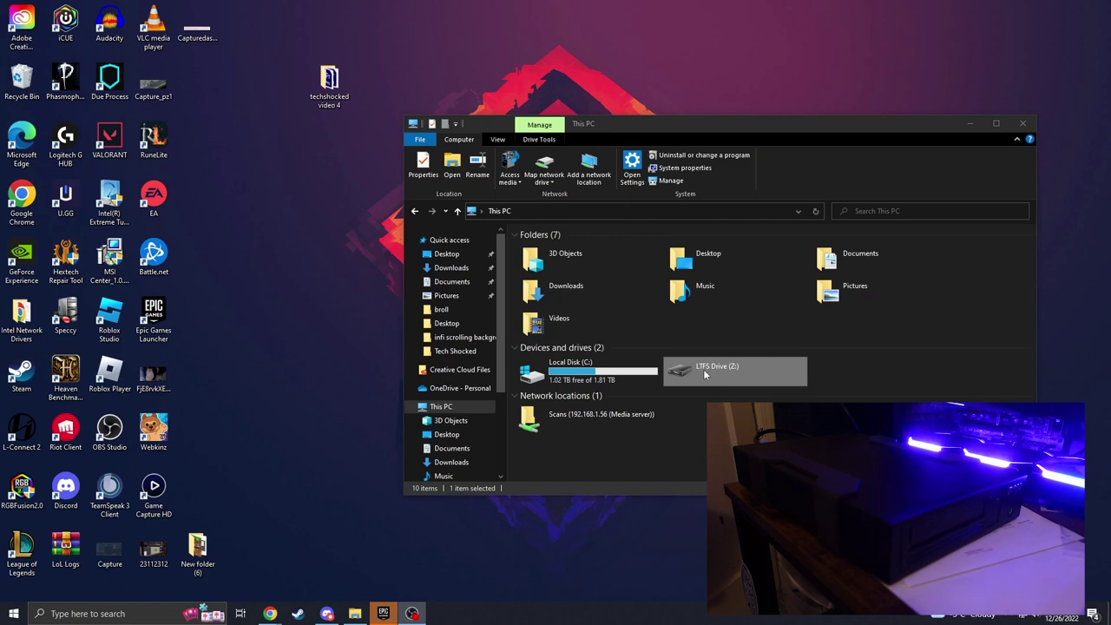
- Open LTFS Configuration, check the drive letter assigned to the tape drive, and close it
{"action": "left_click", "coordinate": [162, 614]}
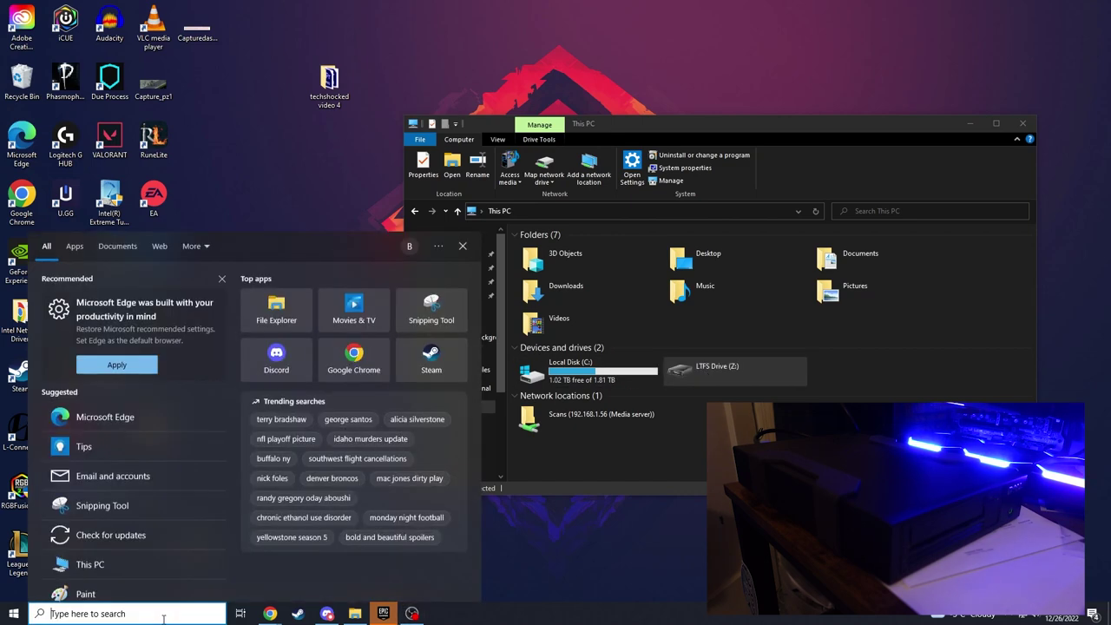
{"action": "type", "text": "ltfs"}
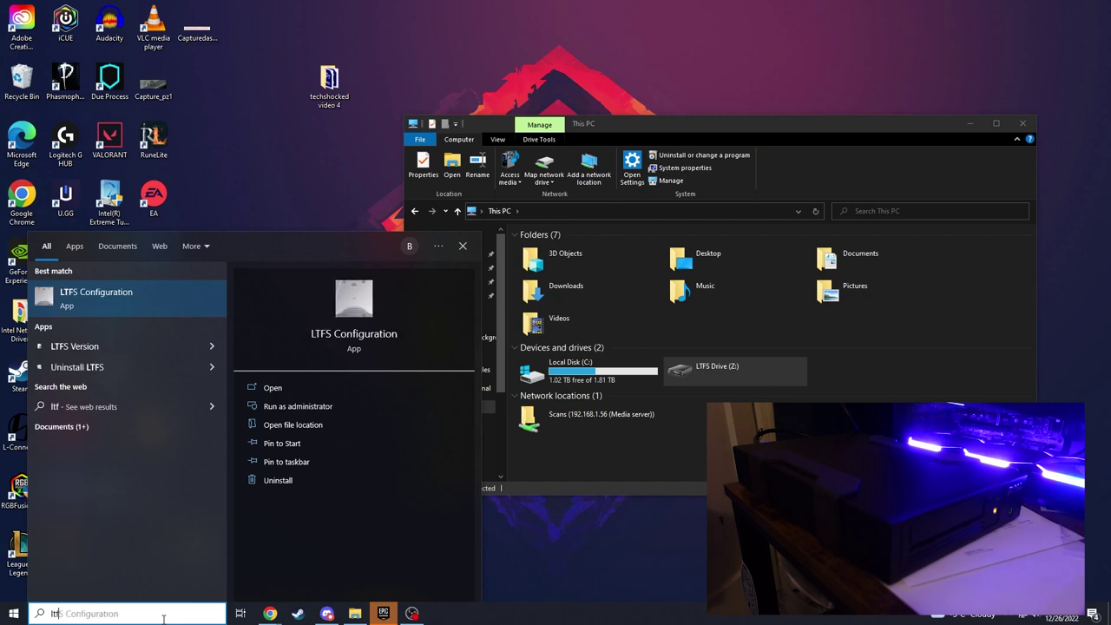
{"action": "key", "text": "Return"}
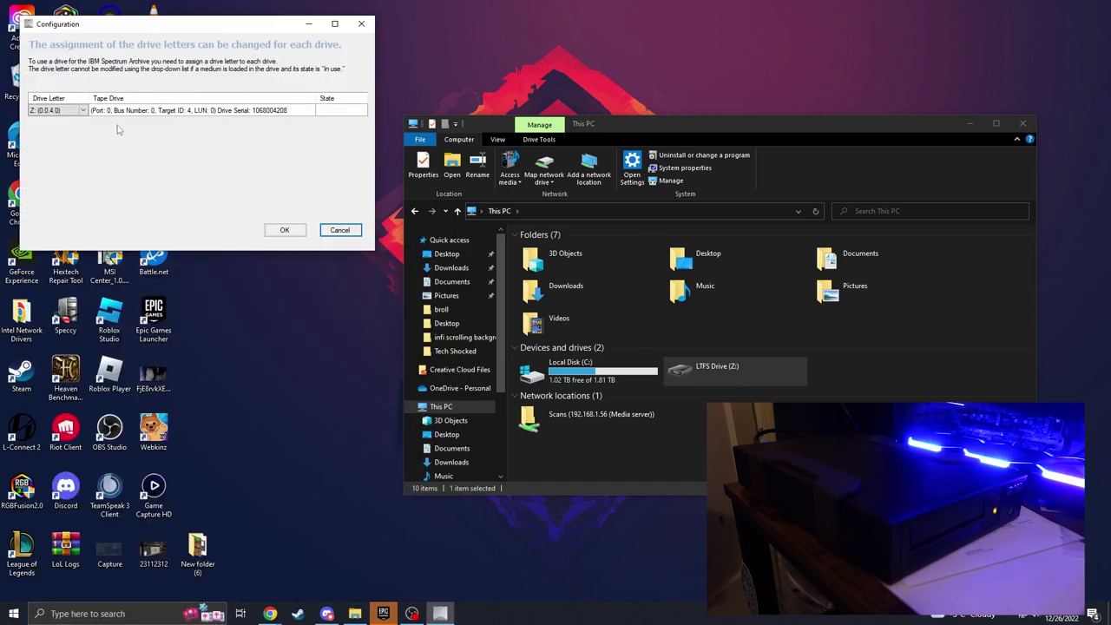
{"action": "left_click", "coordinate": [82, 111]}
{"action": "key", "text": "alt+F4"}
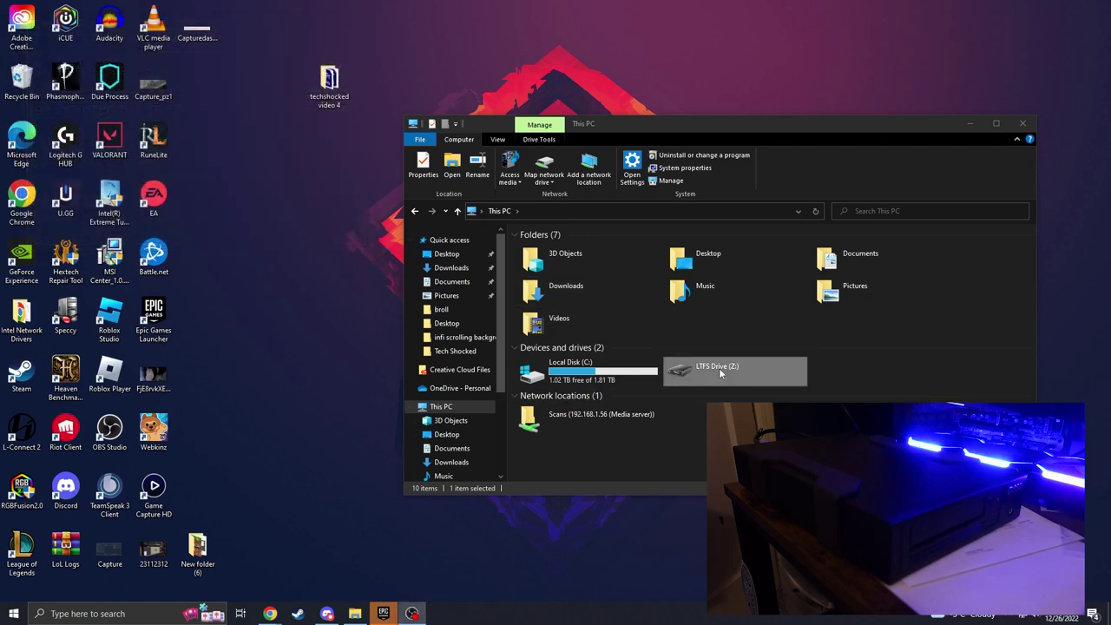
- Create a new text document on the desktop and open it
{"action": "right_click", "coordinate": [302, 396]}
{"action": "mouse_move", "coordinate": [373, 492]}
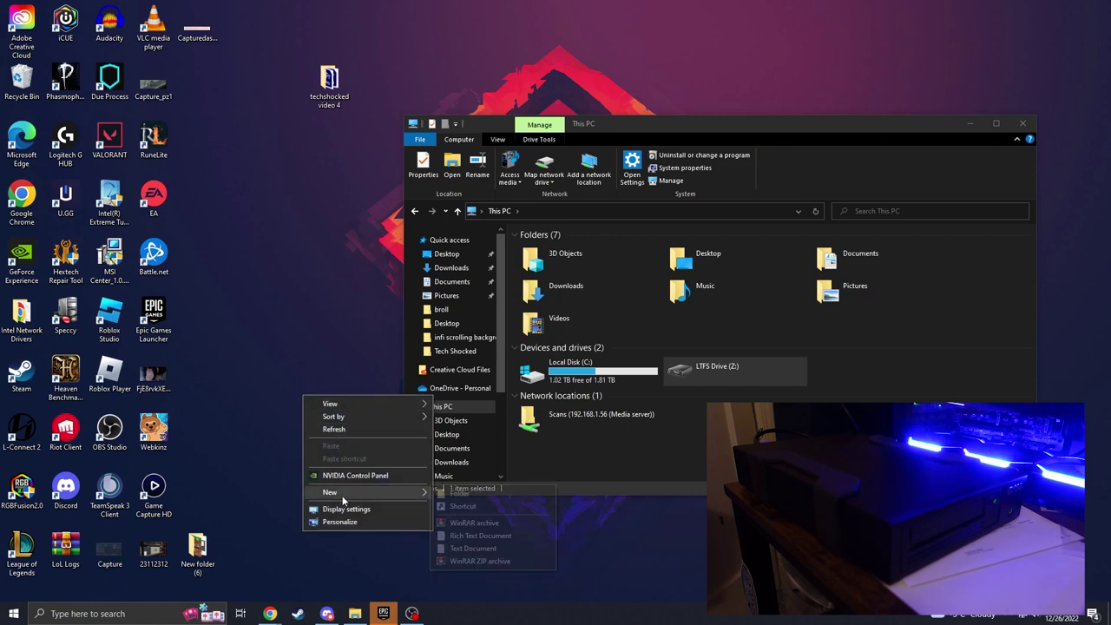
{"action": "left_click", "coordinate": [444, 549]}
{"action": "left_click", "coordinate": [339, 420]}
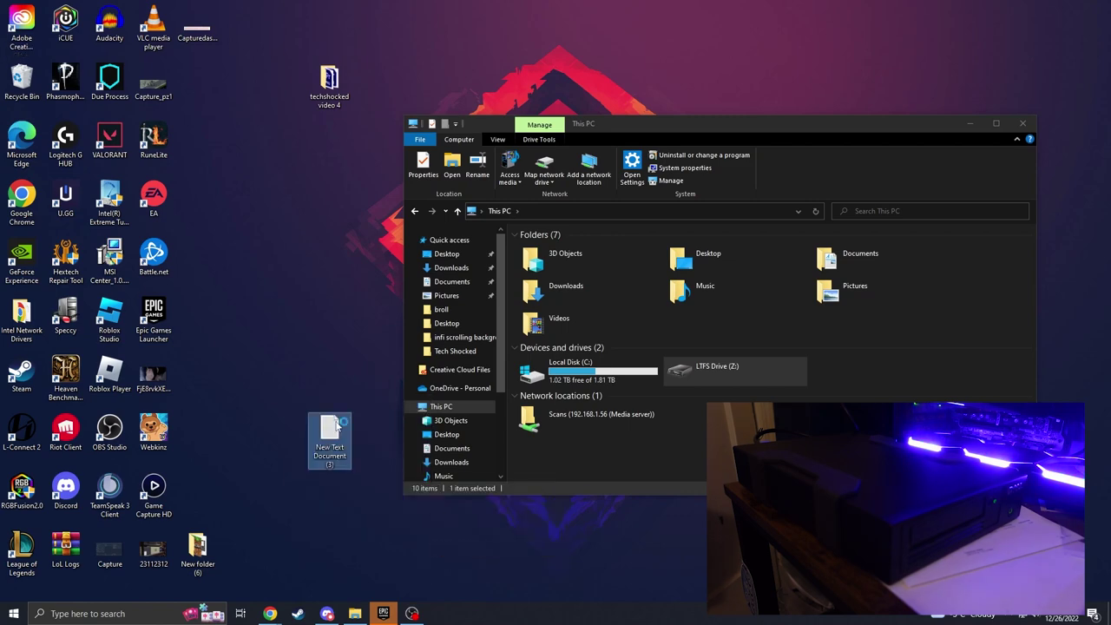
{"action": "double_click", "coordinate": [339, 423]}
- Write the tape label number A00167 in the text document and save it
{"action": "type", "text": "A"}
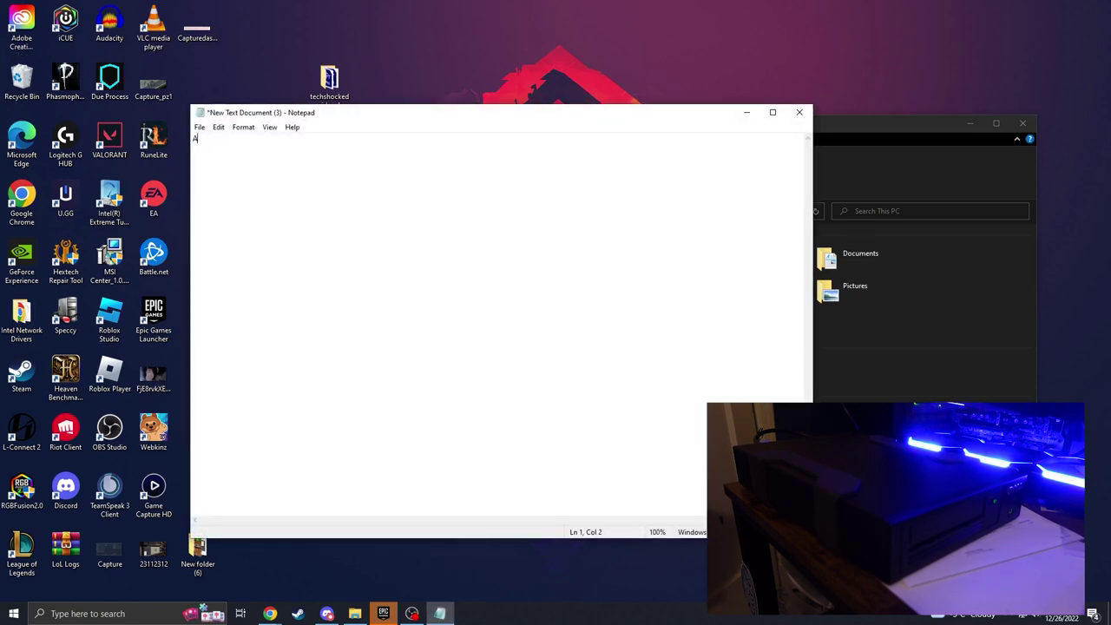
{"action": "type", "text": "00!6"}
{"action": "key", "text": "BackSpace"}
{"action": "type", "text": "66"}
{"action": "left_click", "coordinate": [199, 127]}
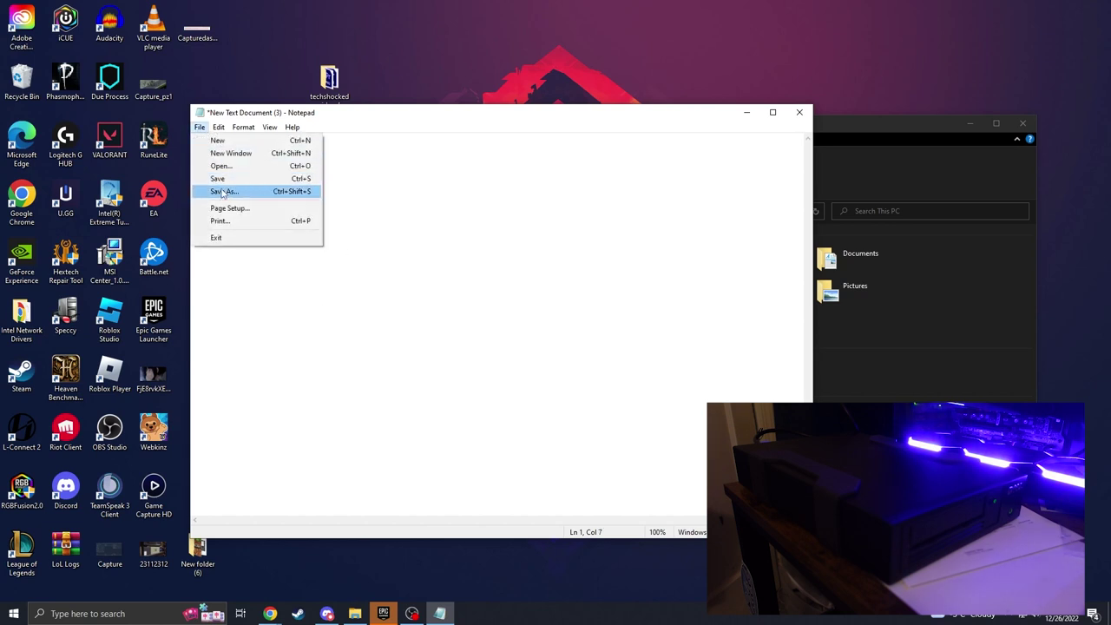
{"action": "left_click", "coordinate": [217, 178]}
- Try to open the LTFS Drive (Z:) from This PC
{"action": "left_click", "coordinate": [815, 381]}
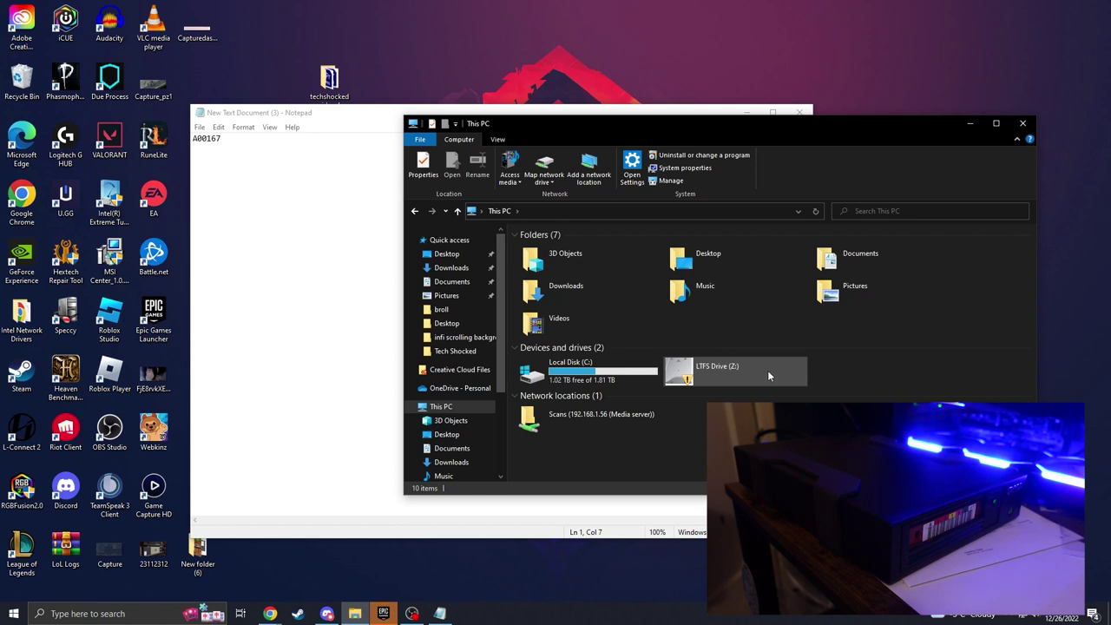
{"action": "double_click", "coordinate": [708, 377]}
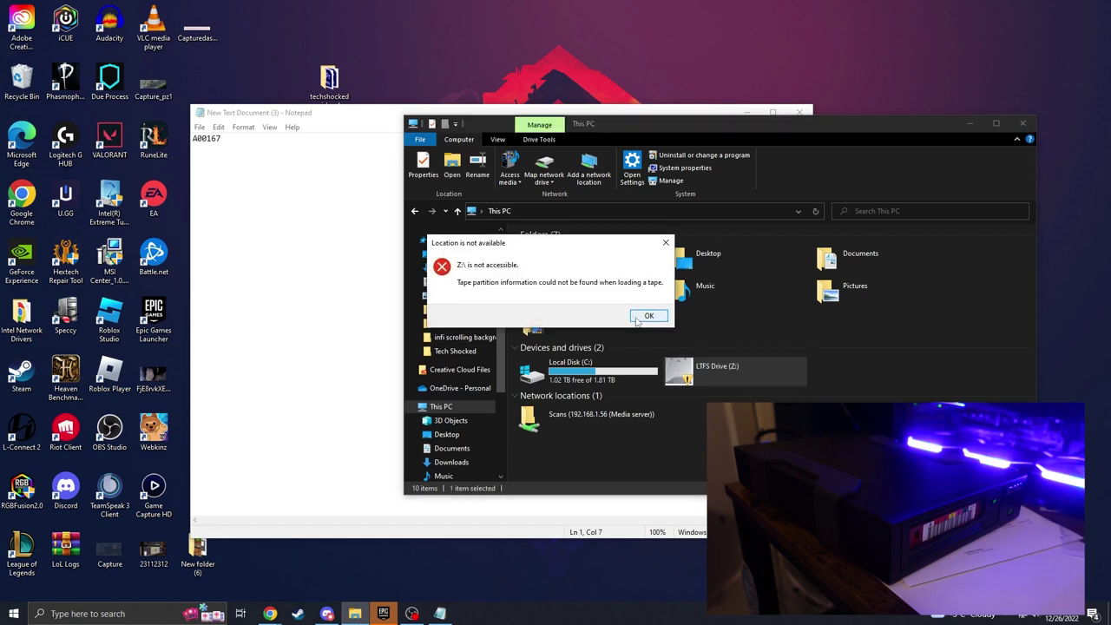
{"action": "left_click", "coordinate": [647, 320]}
- Format the tape in LTFS Drive (Z:) with tape serial number A00167 and volume name Data
{"action": "right_click", "coordinate": [725, 389]}
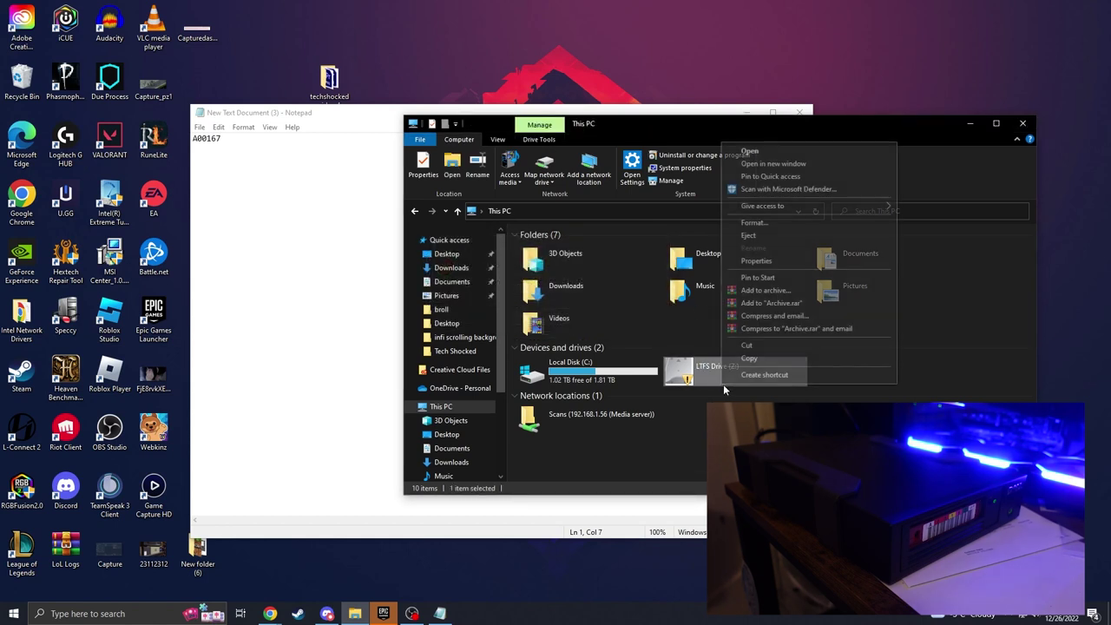
{"action": "left_click", "coordinate": [755, 223]}
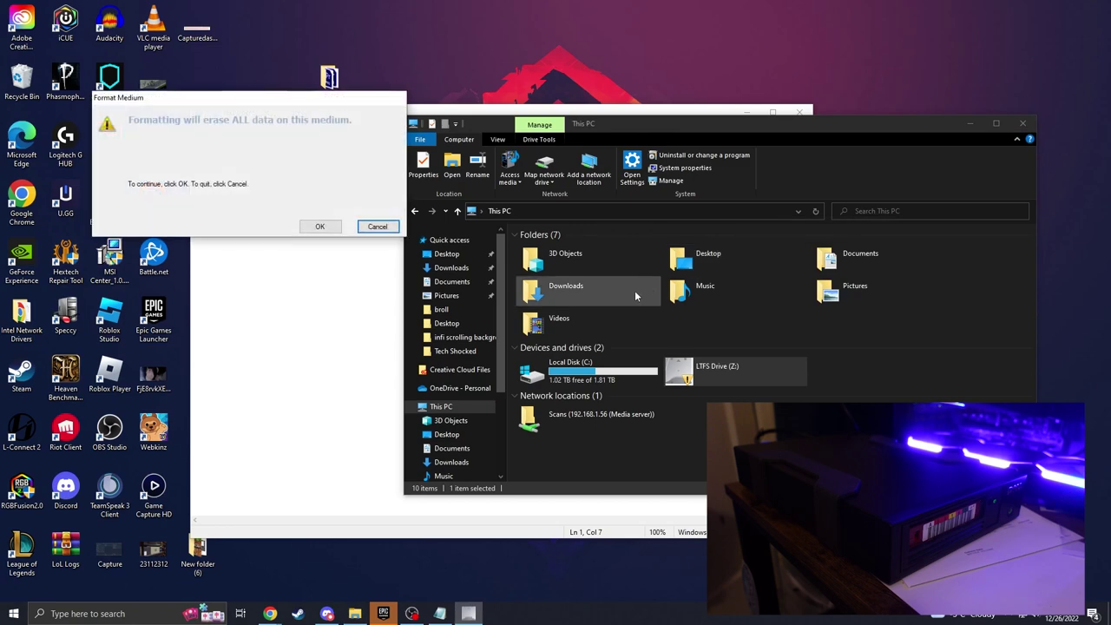
{"action": "left_click", "coordinate": [319, 225]}
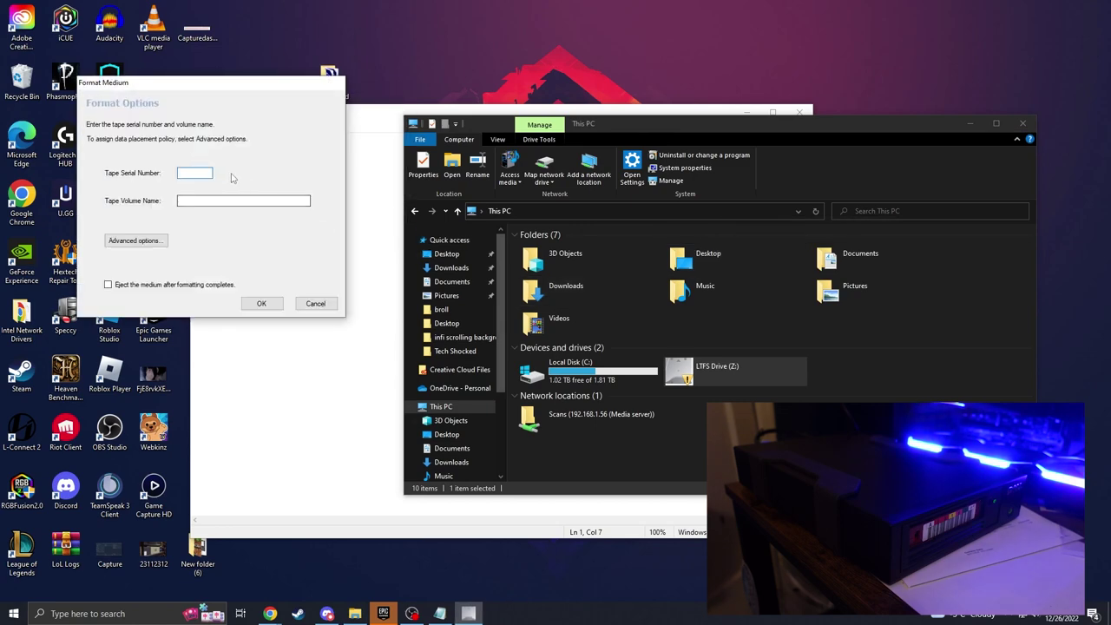
{"action": "type", "text": "A00167"}
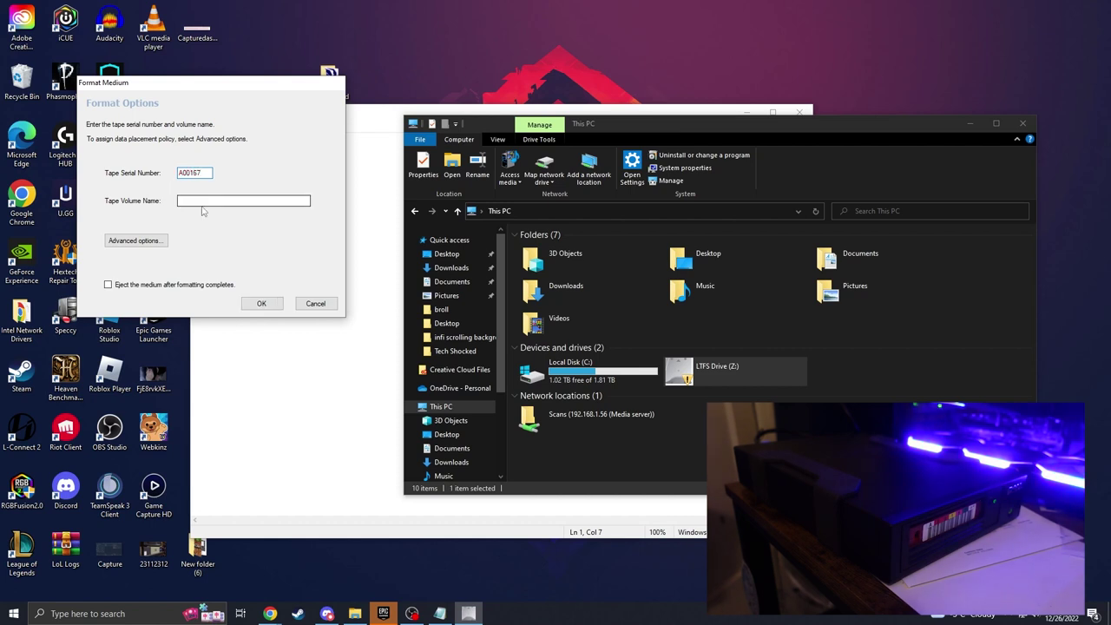
{"action": "left_click", "coordinate": [185, 201]}
{"action": "type", "text": "Data"}
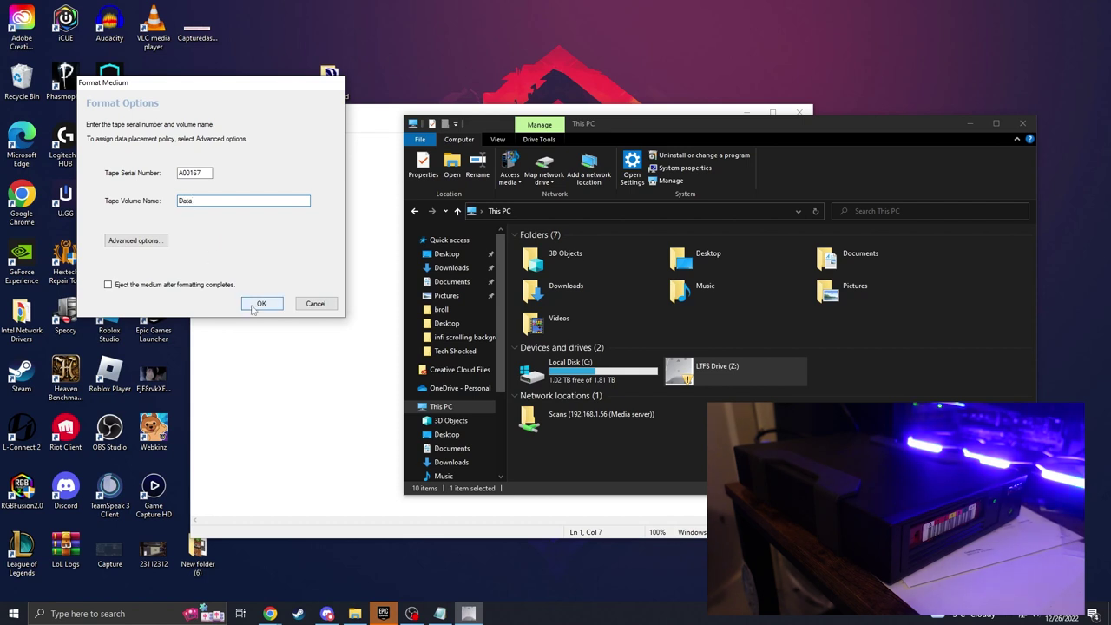
{"action": "left_click", "coordinate": [260, 309]}
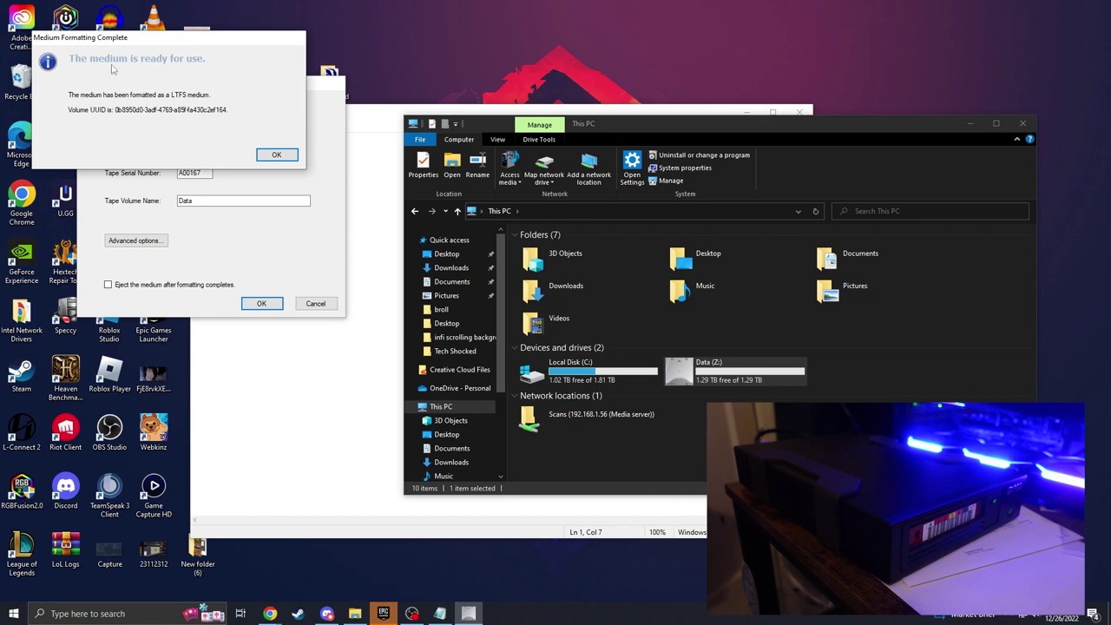
{"action": "left_click", "coordinate": [275, 155]}
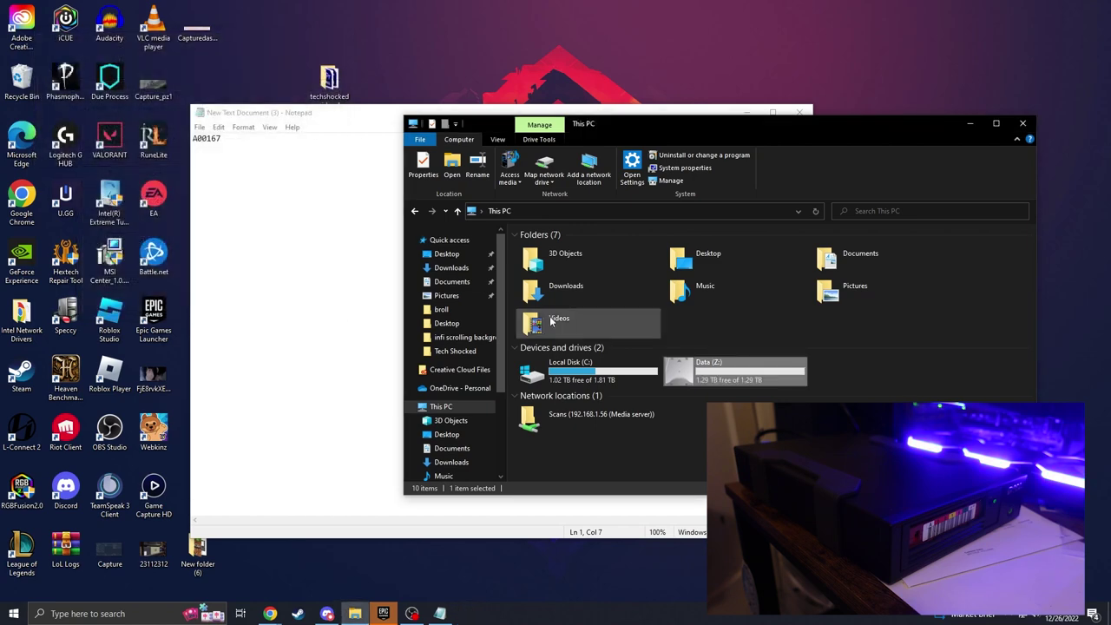
- Open the Data (Z:) tape drive and paste the copied Tech Shocked Video 1 Footage folder into it
{"action": "double_click", "coordinate": [739, 373]}
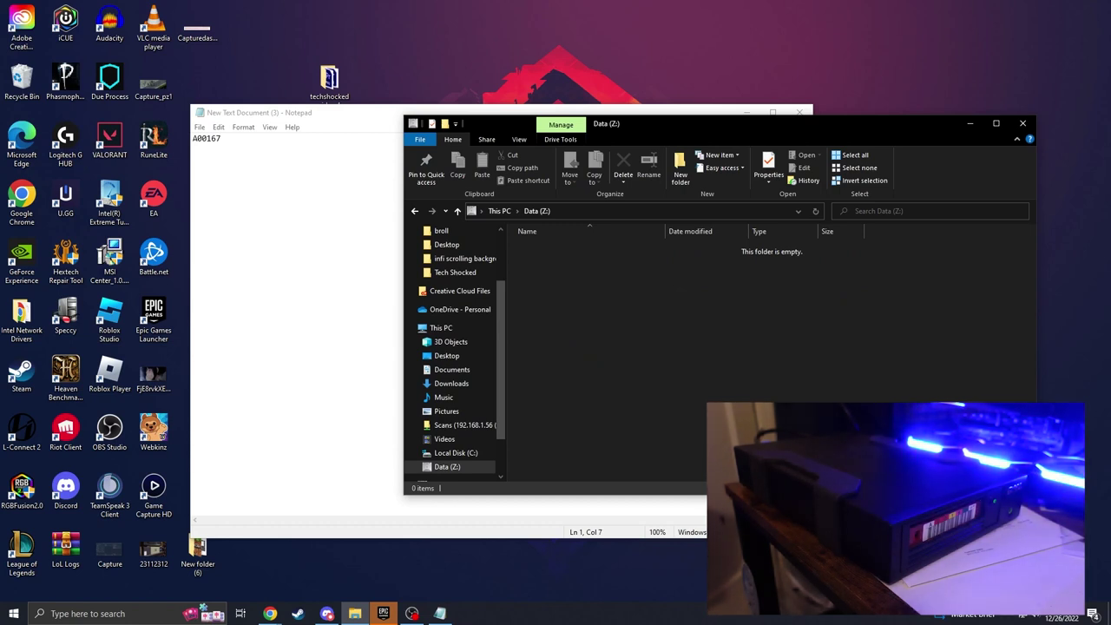
{"action": "left_click_drag", "start_coordinate": [1110, 200], "coordinate": [1110, 174]}
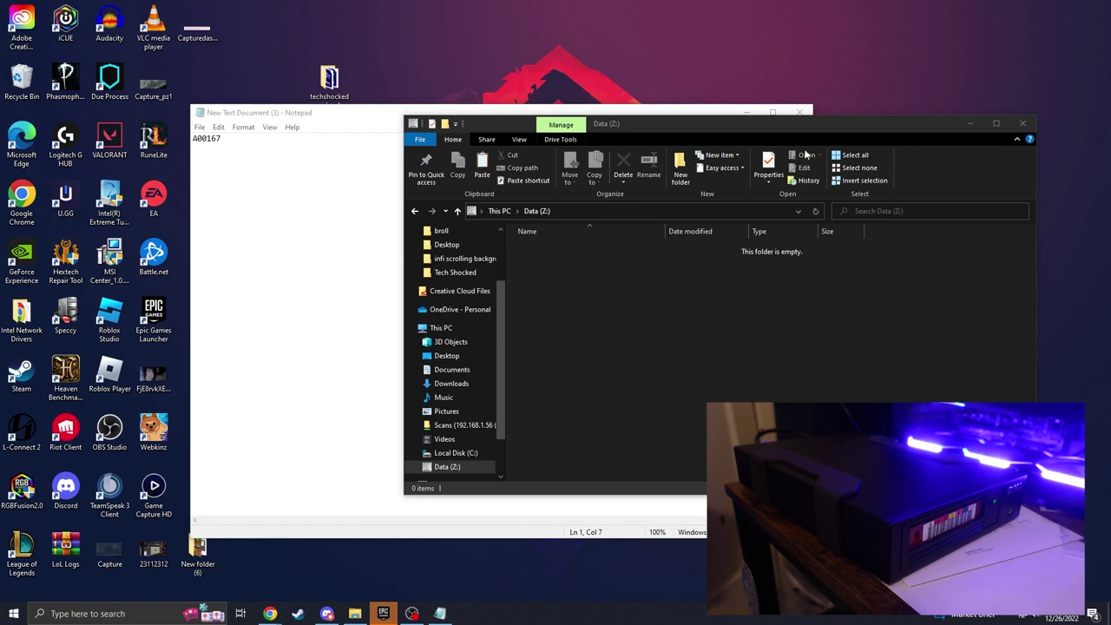
{"action": "left_click", "coordinate": [597, 323]}
{"action": "right_click", "coordinate": [597, 323]}
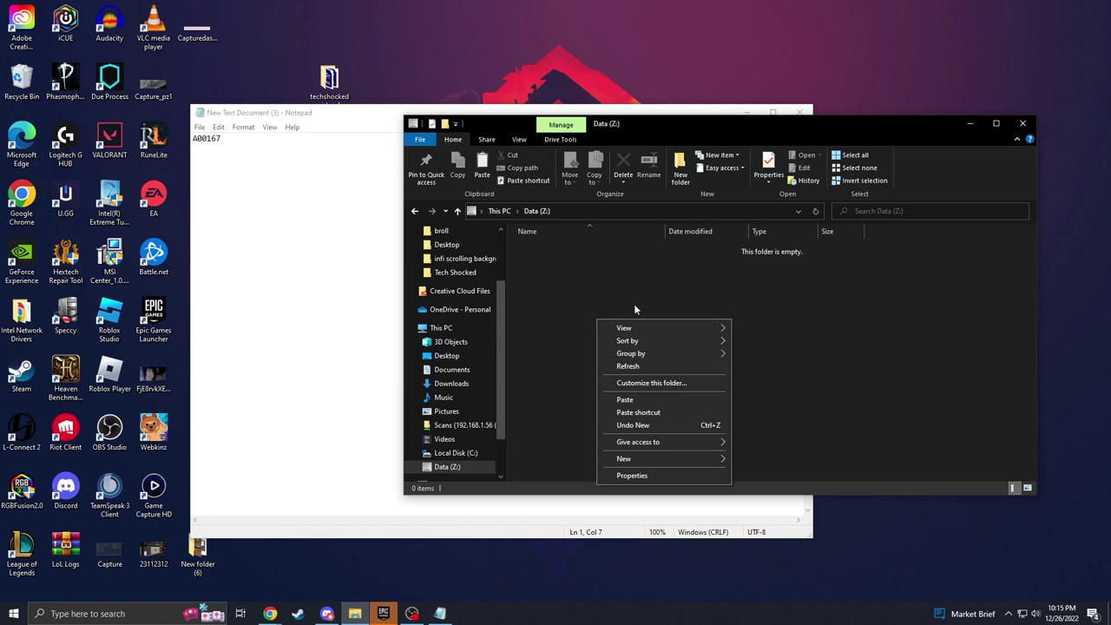
{"action": "left_click", "coordinate": [635, 308]}
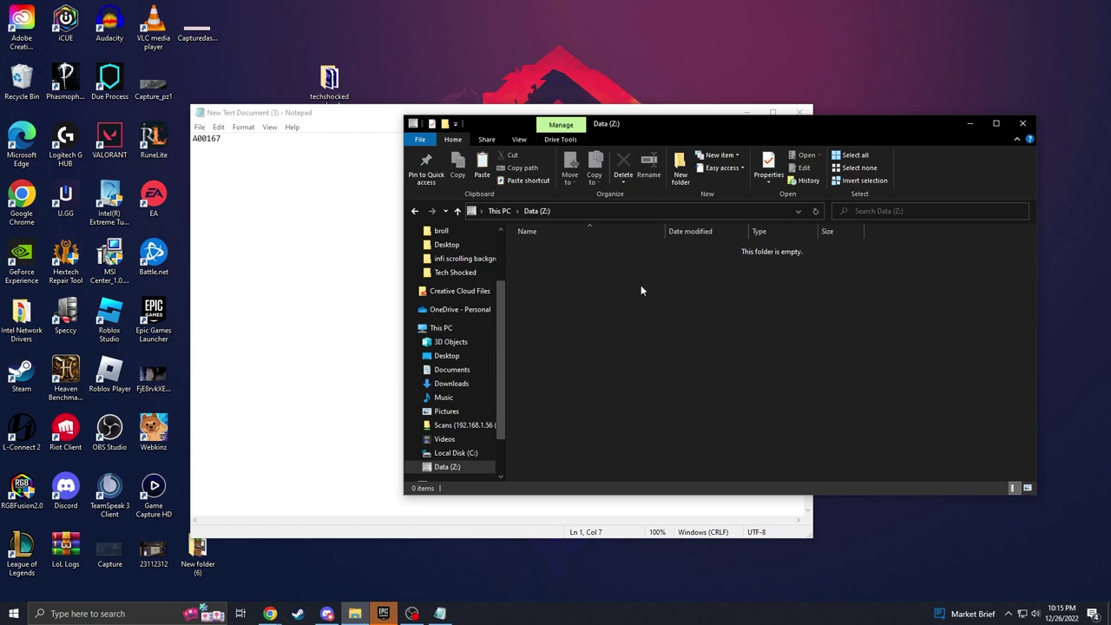
{"action": "right_click", "coordinate": [618, 303]}
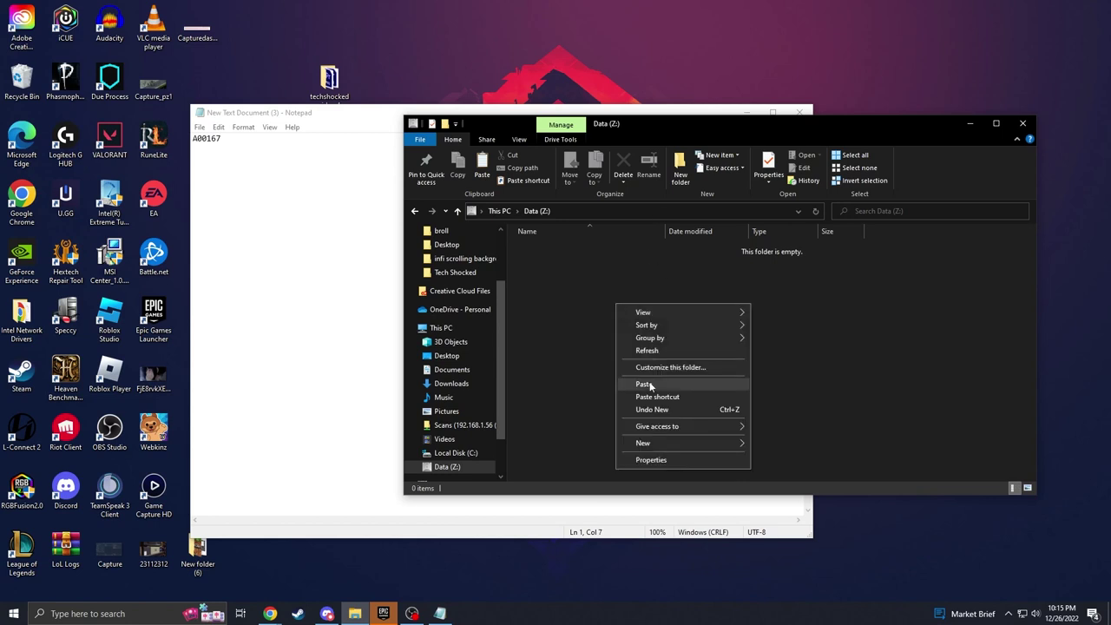
{"action": "left_click", "coordinate": [649, 384]}
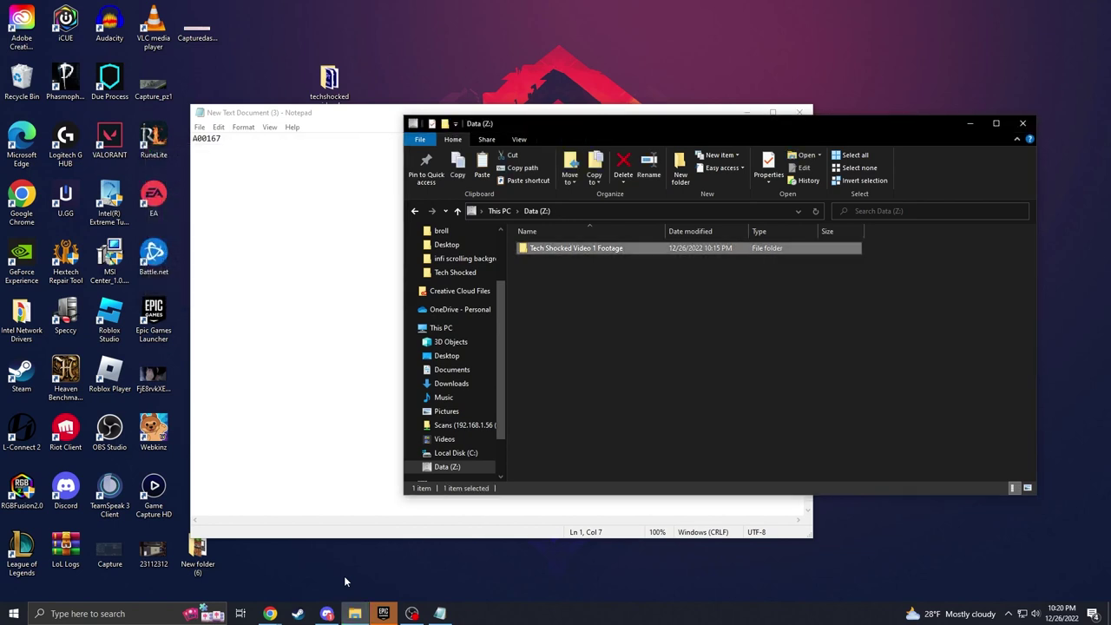
- Copy the Tech Shocked Video 1 Footage folder from Data (Z:) into the desktop folder test pull, and return to This PC
{"action": "mouse_move", "coordinate": [270, 614]}
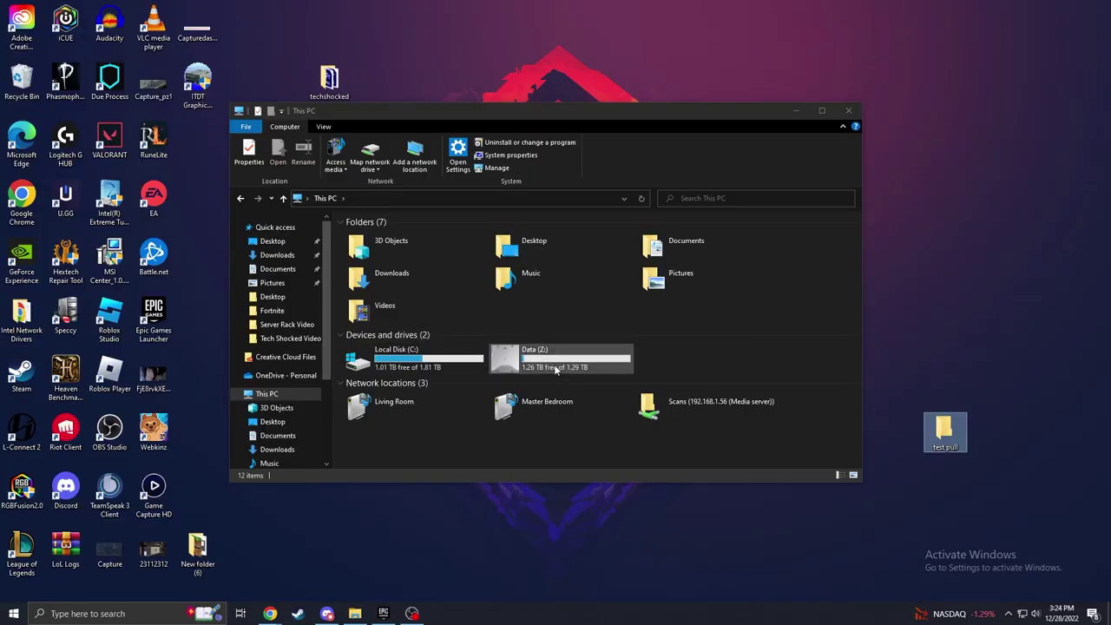
{"action": "double_click", "coordinate": [528, 368]}
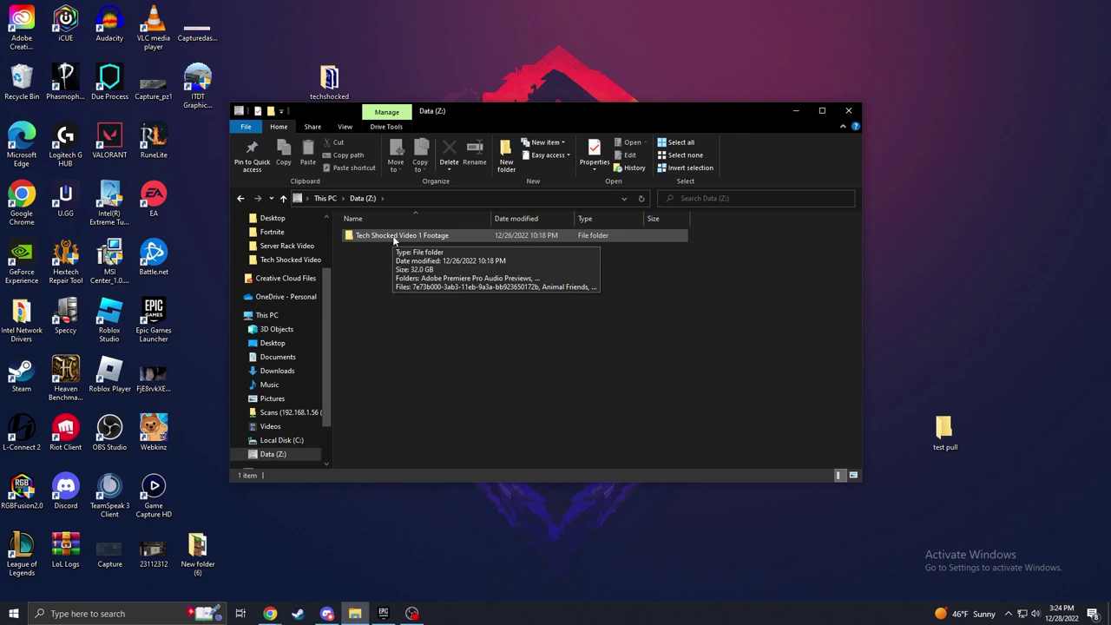
{"action": "left_click_drag", "start_coordinate": [393, 241], "coordinate": [945, 440]}
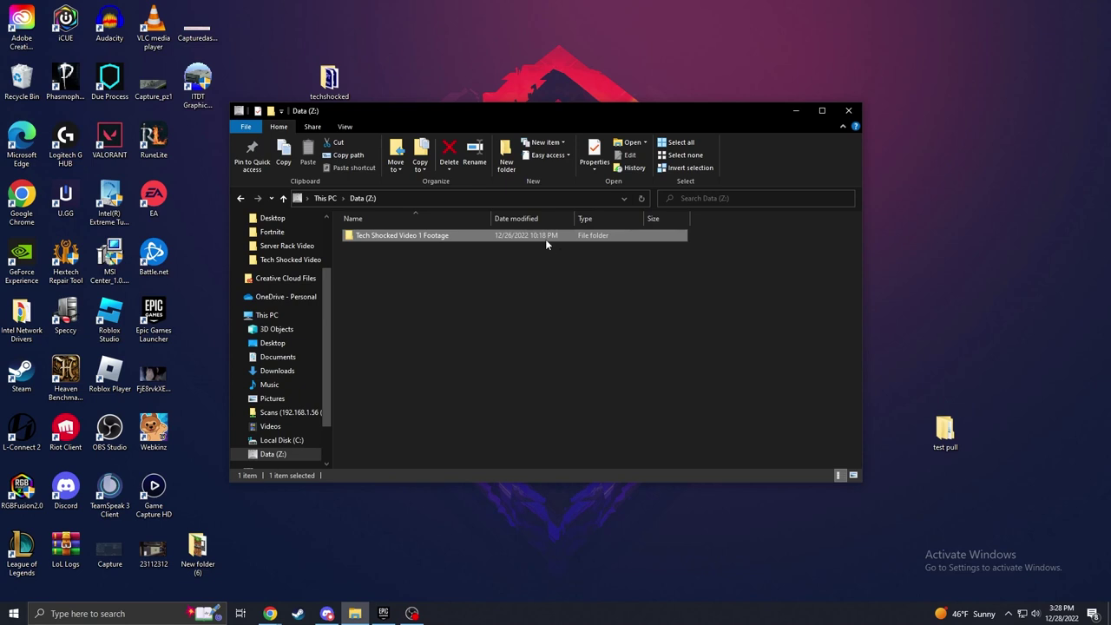
{"action": "key", "text": "alt+Up"}
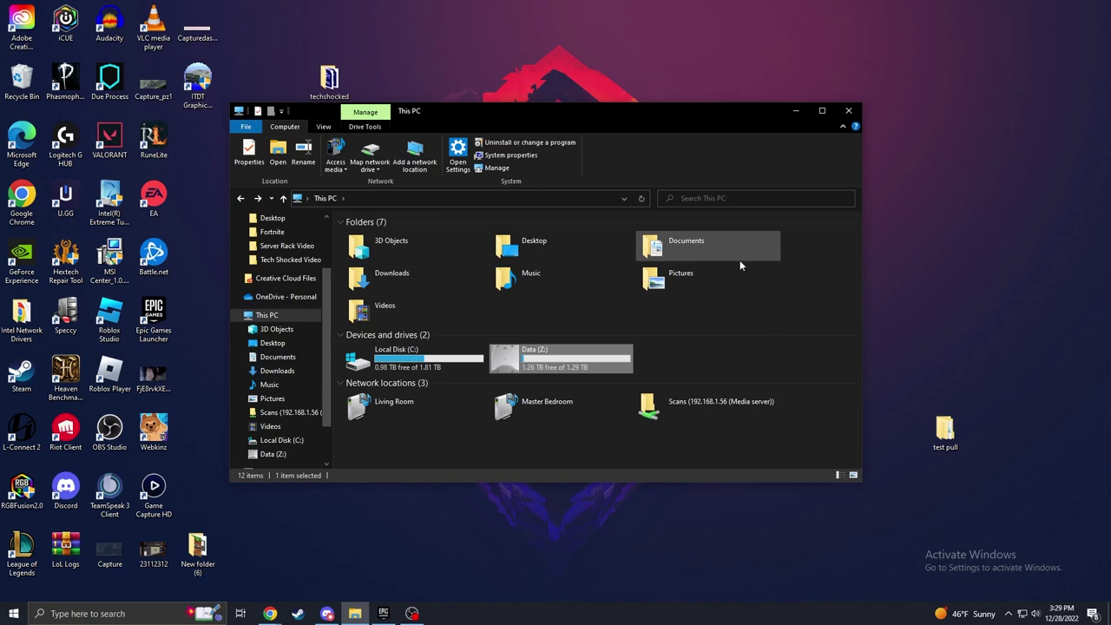
- Play video_final_cut from the footage folder inside test pull, check several points in the first minutes, and close the player
{"action": "double_click", "coordinate": [967, 436]}
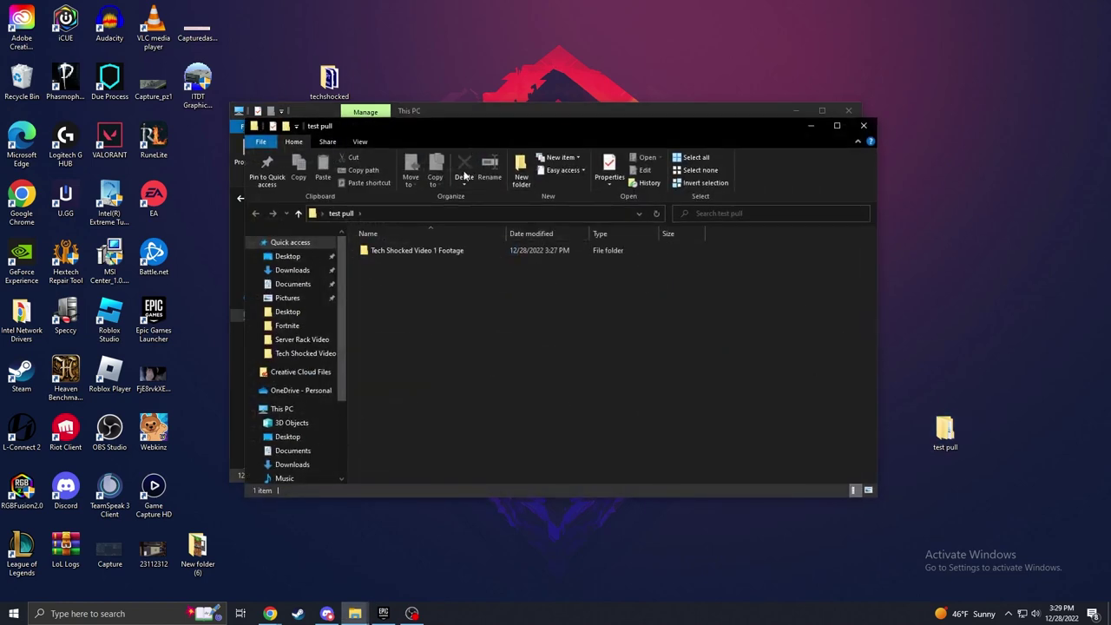
{"action": "double_click", "coordinate": [391, 291]}
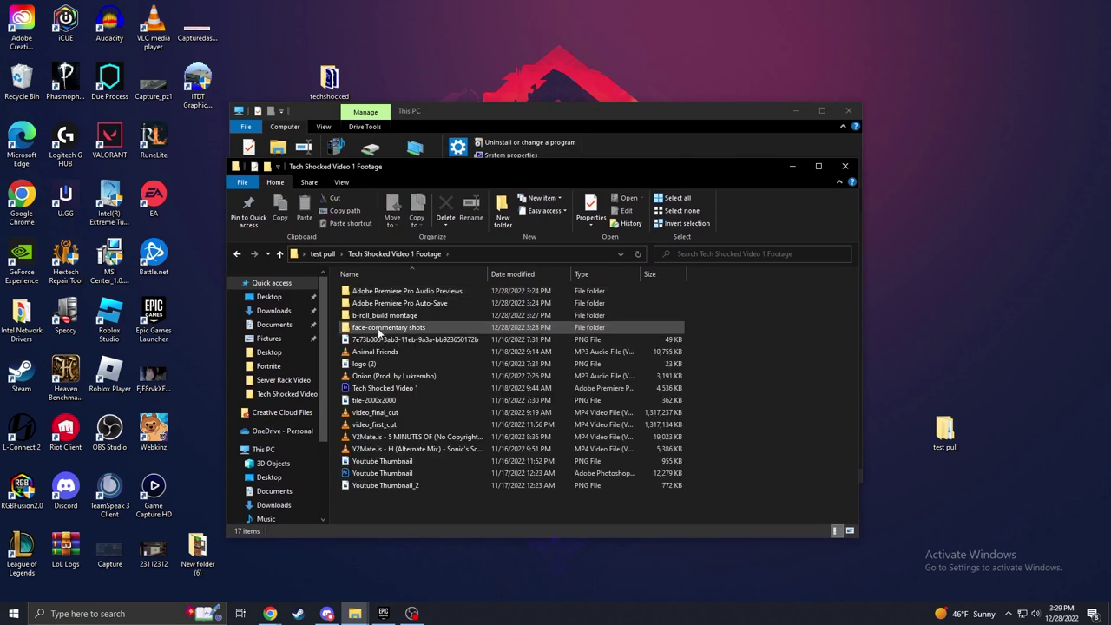
{"action": "double_click", "coordinate": [376, 412]}
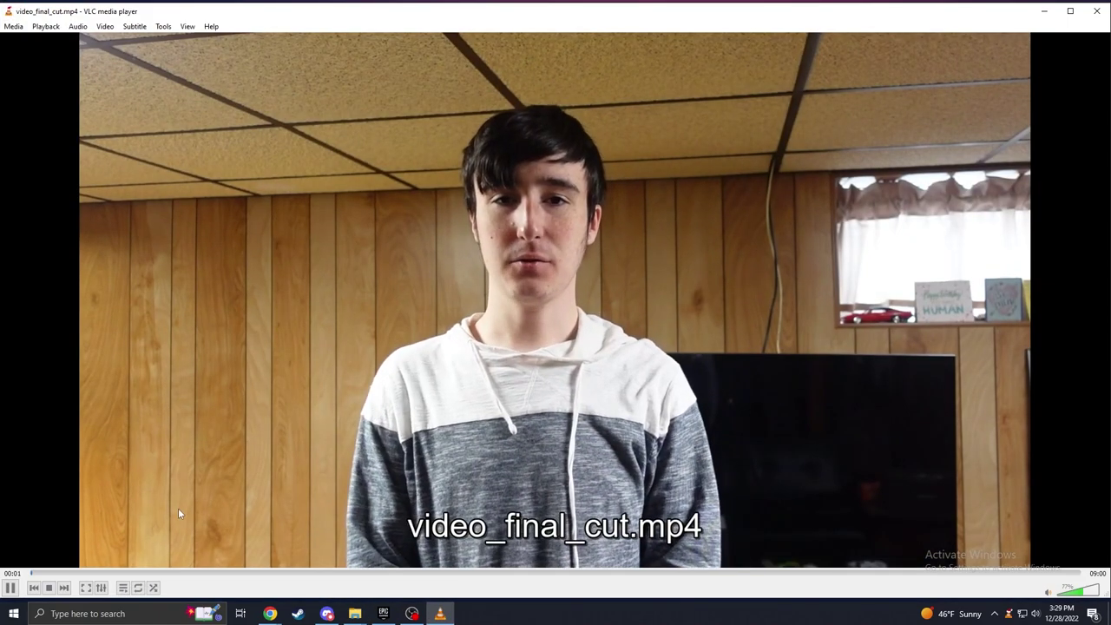
{"action": "left_click", "coordinate": [62, 574]}
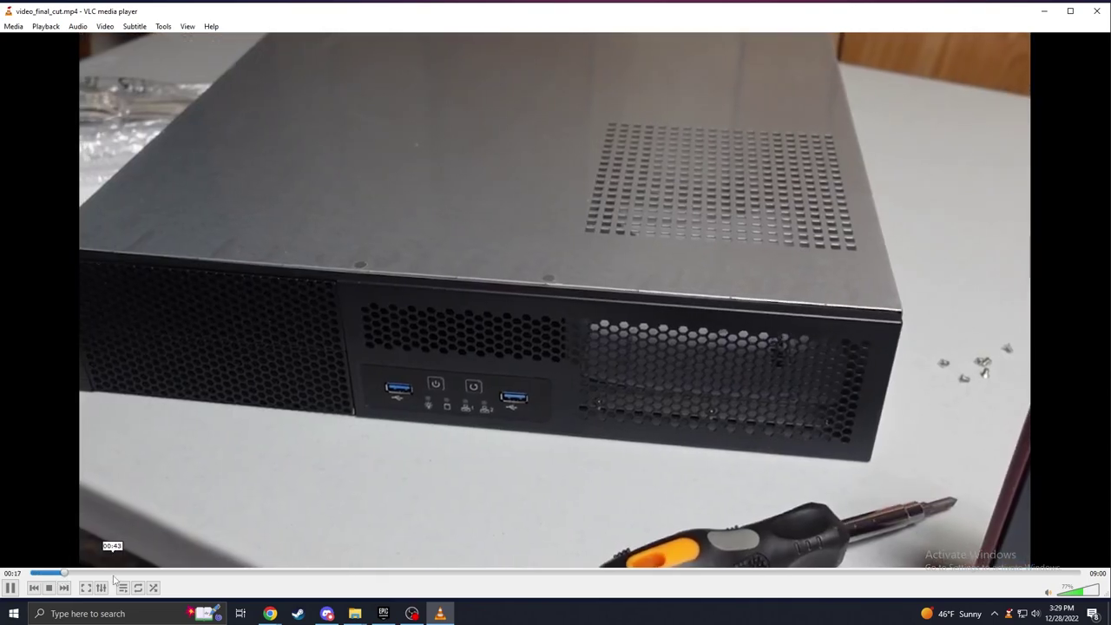
{"action": "left_click", "coordinate": [86, 574]}
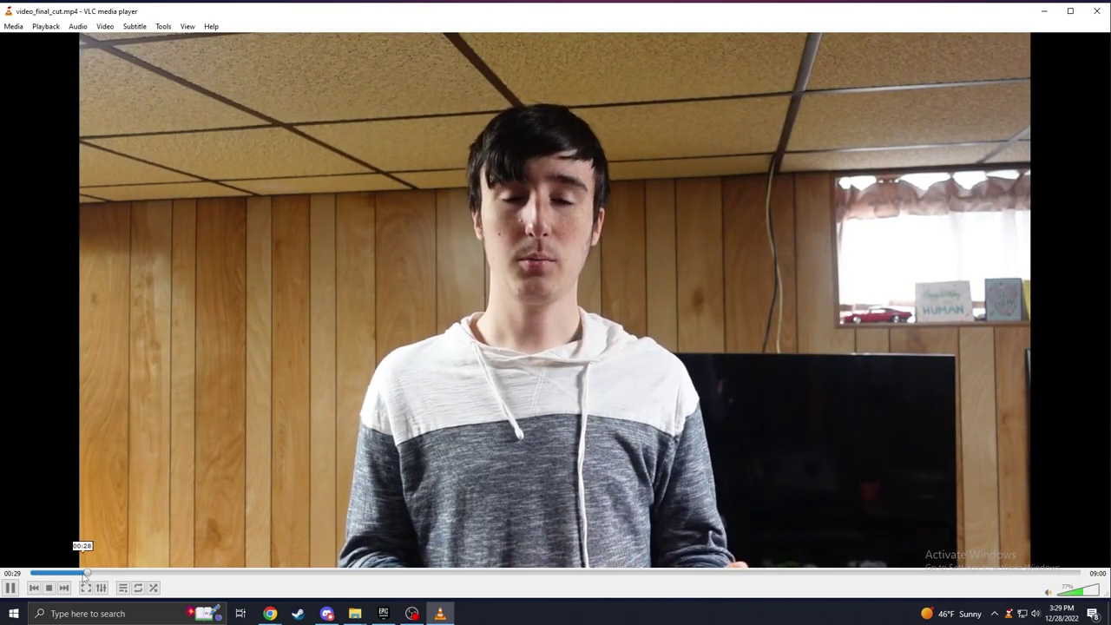
{"action": "left_click", "coordinate": [174, 573]}
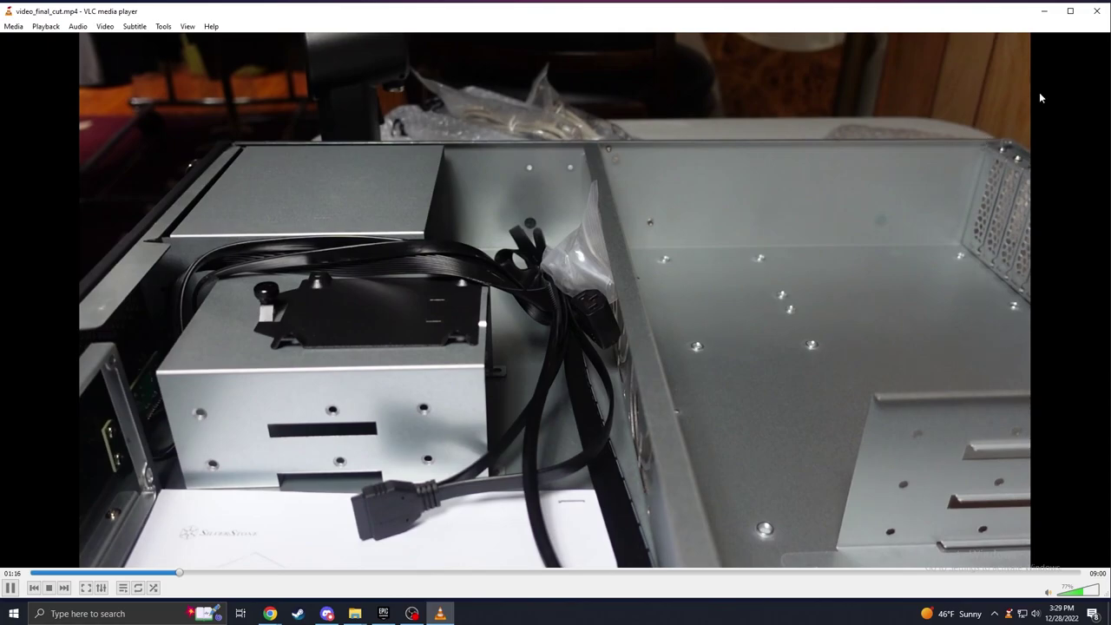
{"action": "left_click", "coordinate": [1097, 10]}
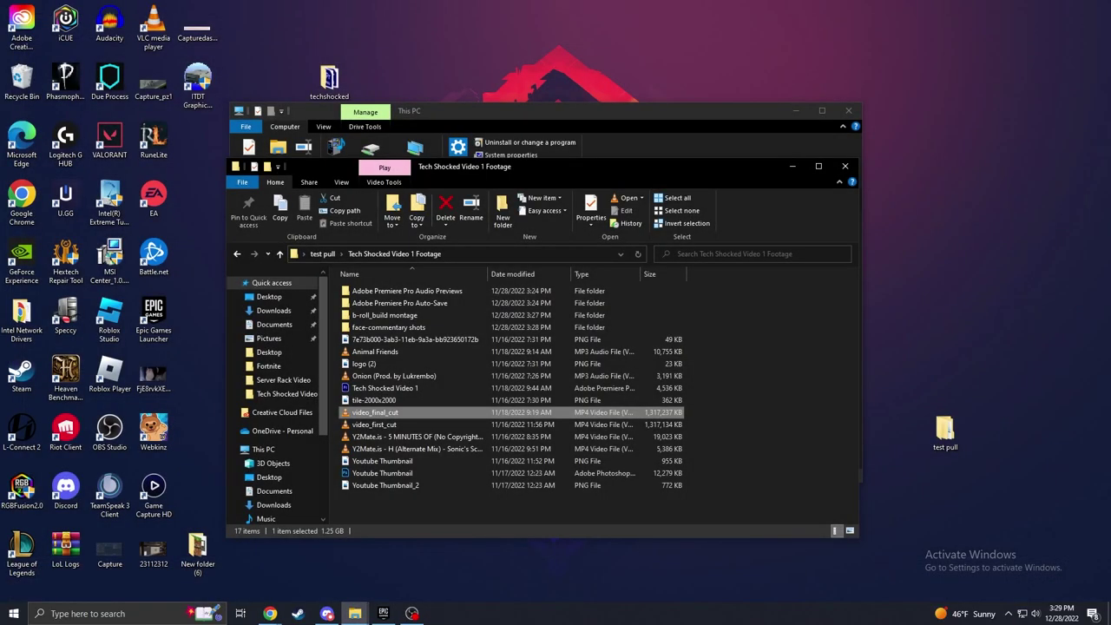
- Play video_final_cut from the original Tech Shocked Video 1 Footage folder in a separate window, and close the player and that window
{"action": "key", "text": "ctrl+n"}
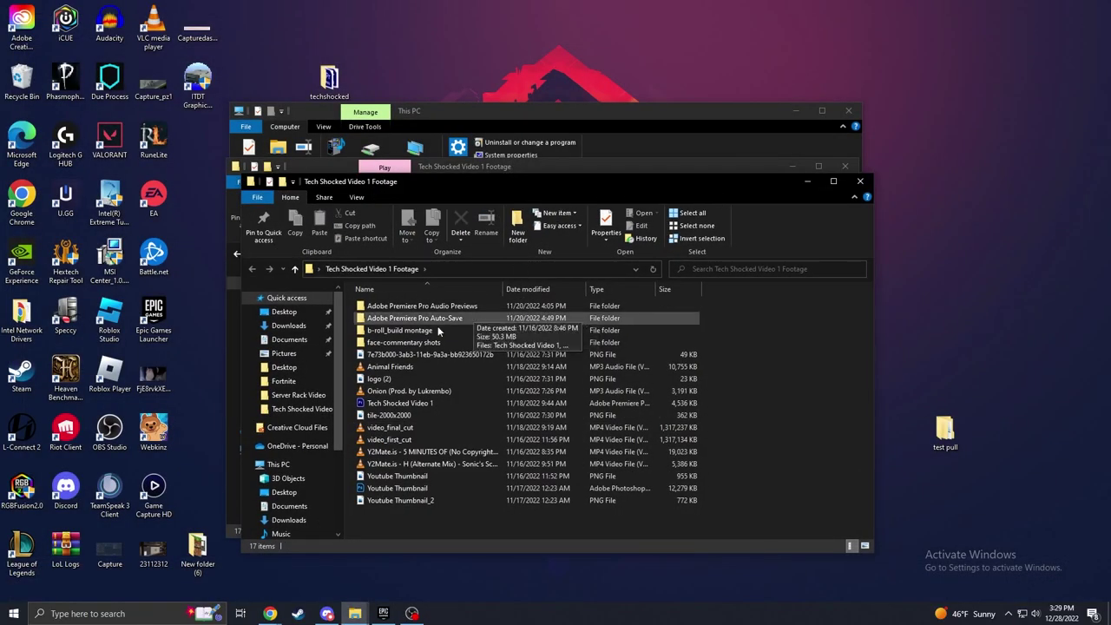
{"action": "double_click", "coordinate": [409, 428]}
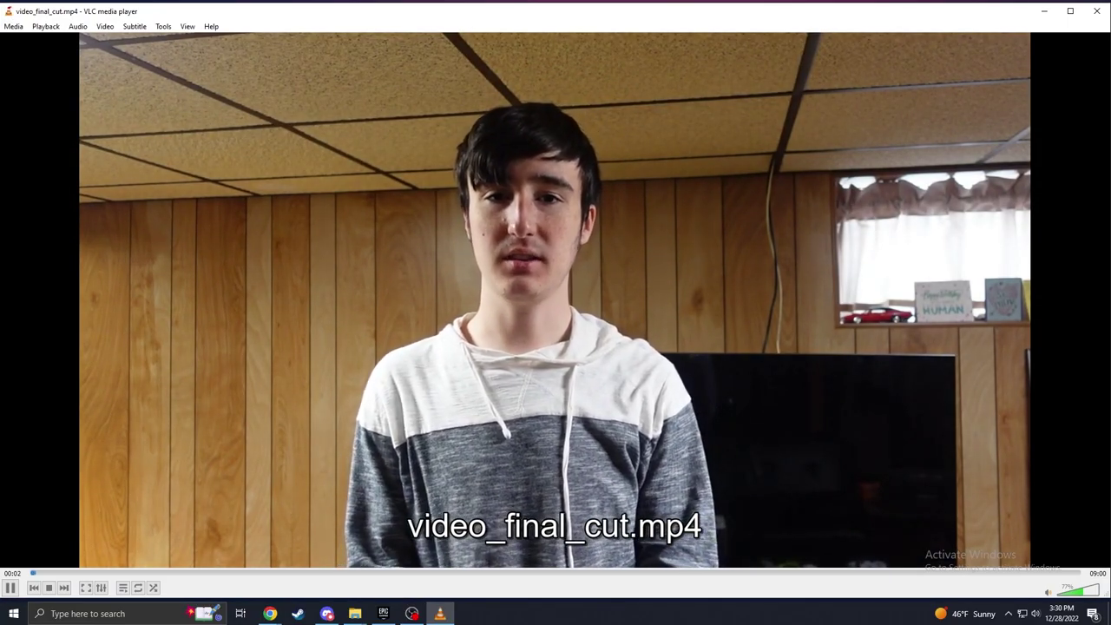
{"action": "left_click", "coordinate": [1097, 10]}
{"action": "left_click", "coordinate": [868, 182]}
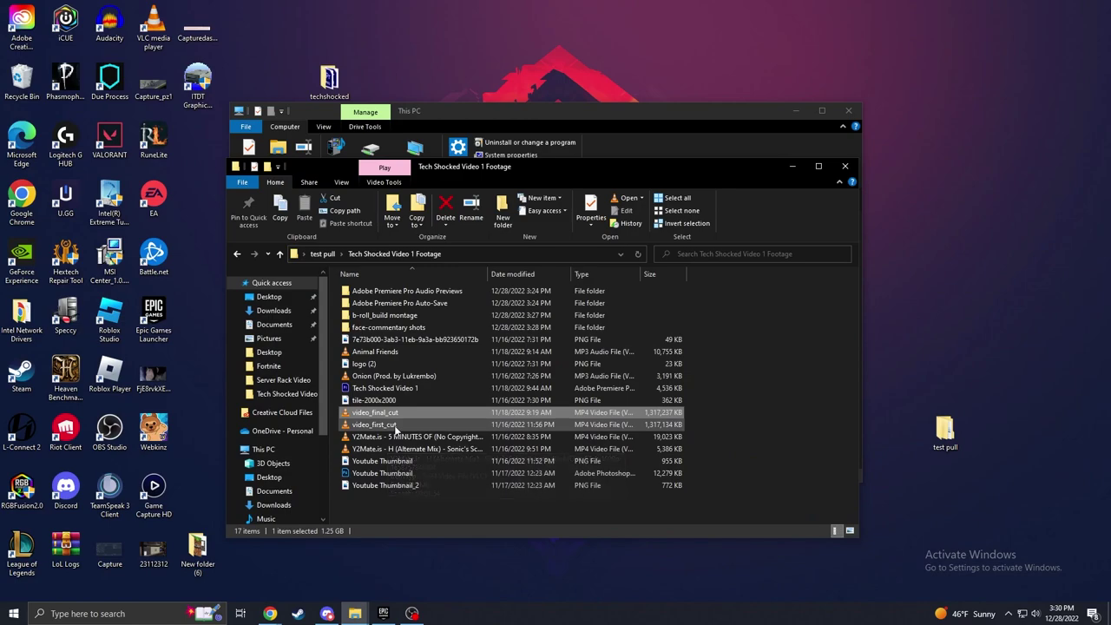
- View the Youtube Thumbnail PNG in the footage folder copied back into test pull, and close the image
{"action": "double_click", "coordinate": [382, 461]}
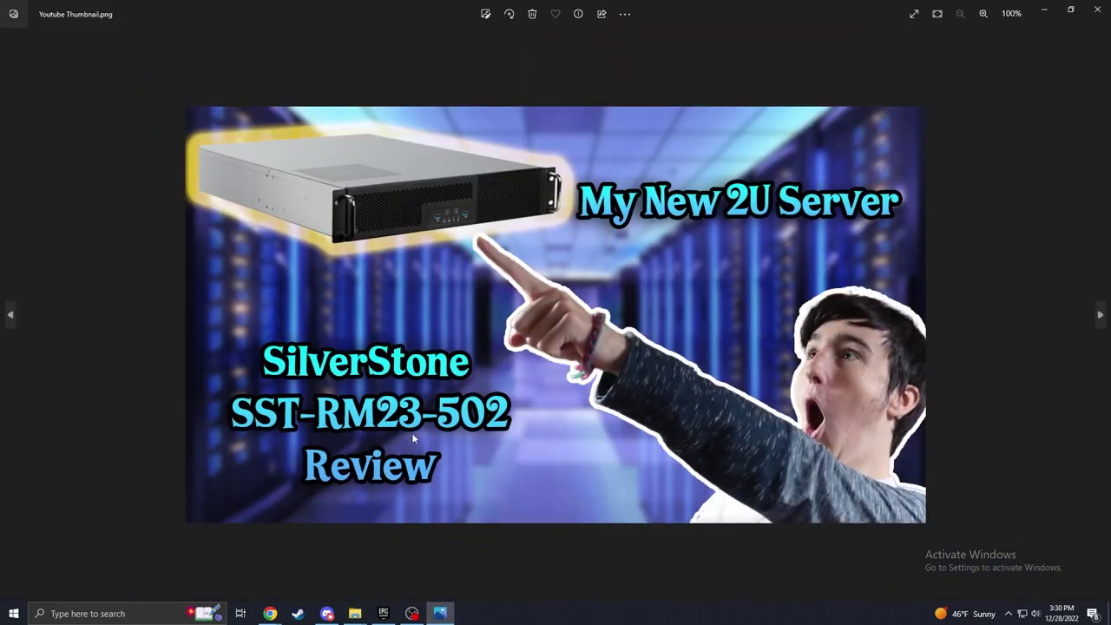
{"action": "left_click", "coordinate": [1097, 10]}
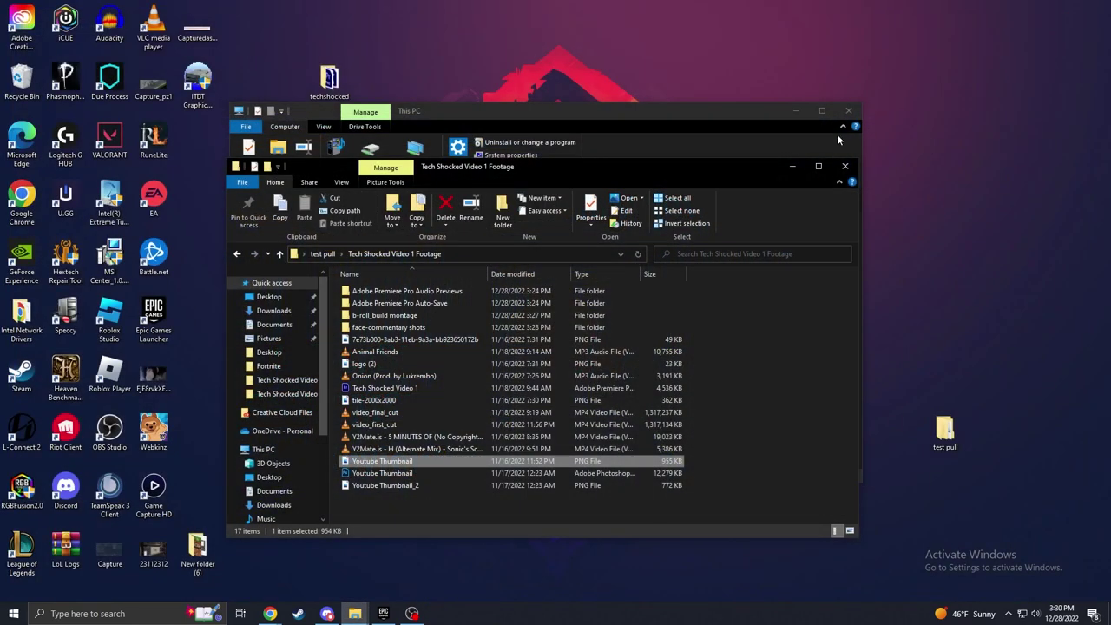
{"action": "left_click", "coordinate": [694, 151]}
- Reopen test pull from the desktop, view Youtube Thumbnail in its footage folder again, and close the image, that folder window and This PC
{"action": "double_click", "coordinate": [944, 429]}
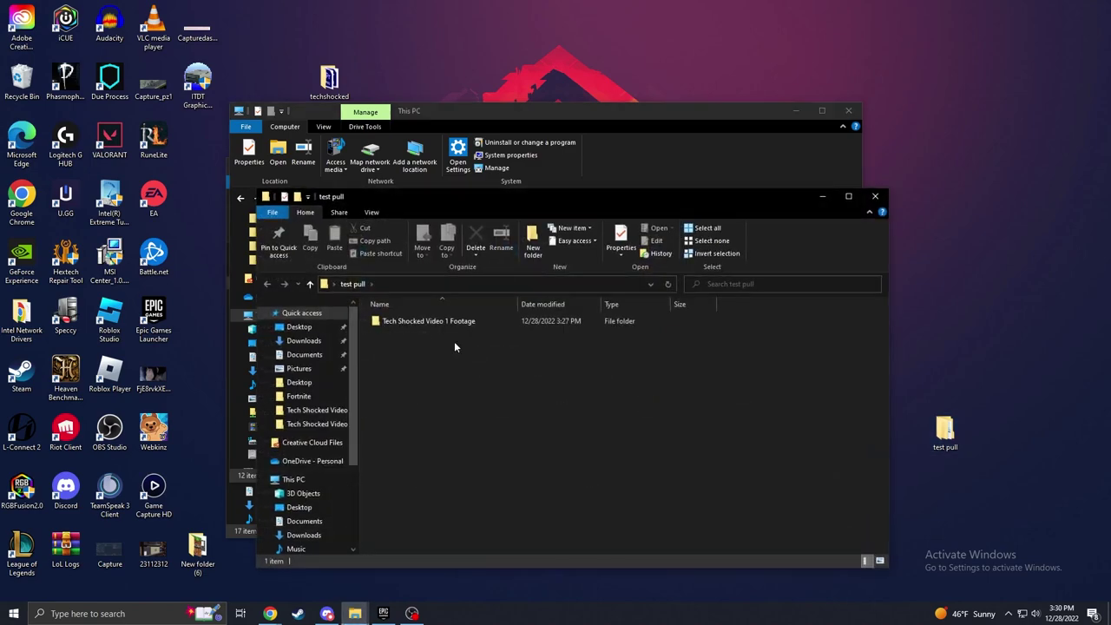
{"action": "double_click", "coordinate": [429, 323]}
{"action": "double_click", "coordinate": [408, 490]}
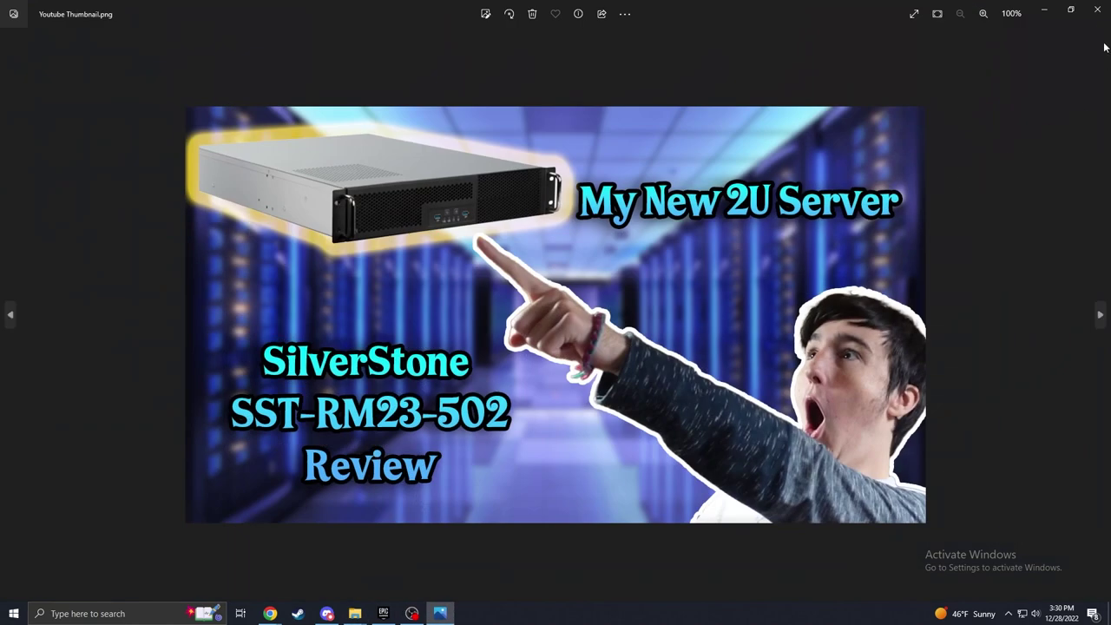
{"action": "left_click", "coordinate": [1097, 8]}
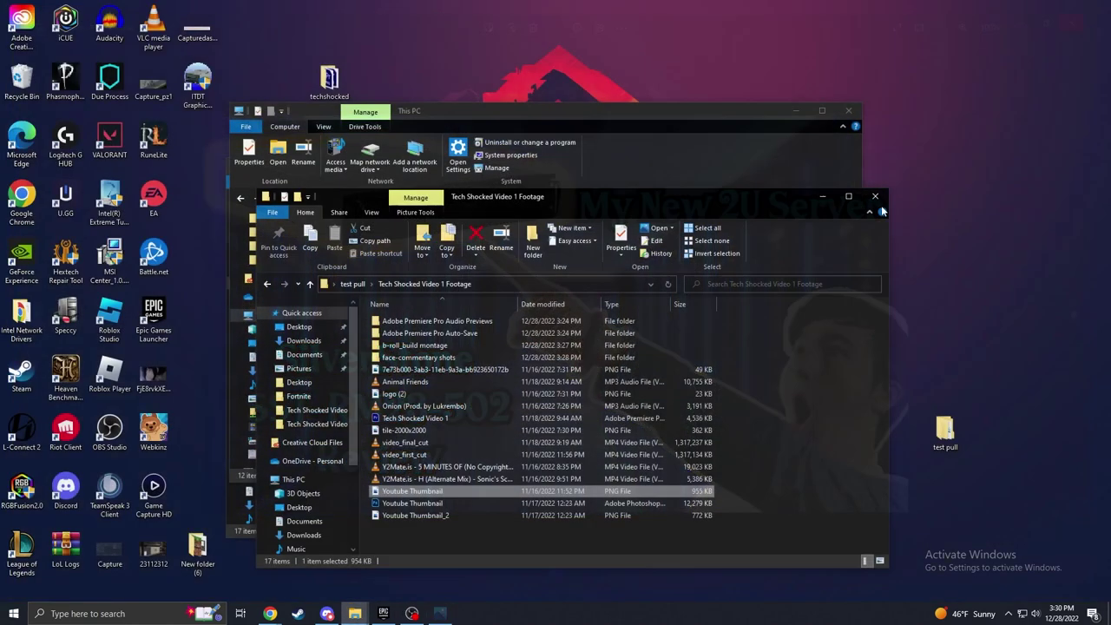
{"action": "left_click", "coordinate": [850, 111]}
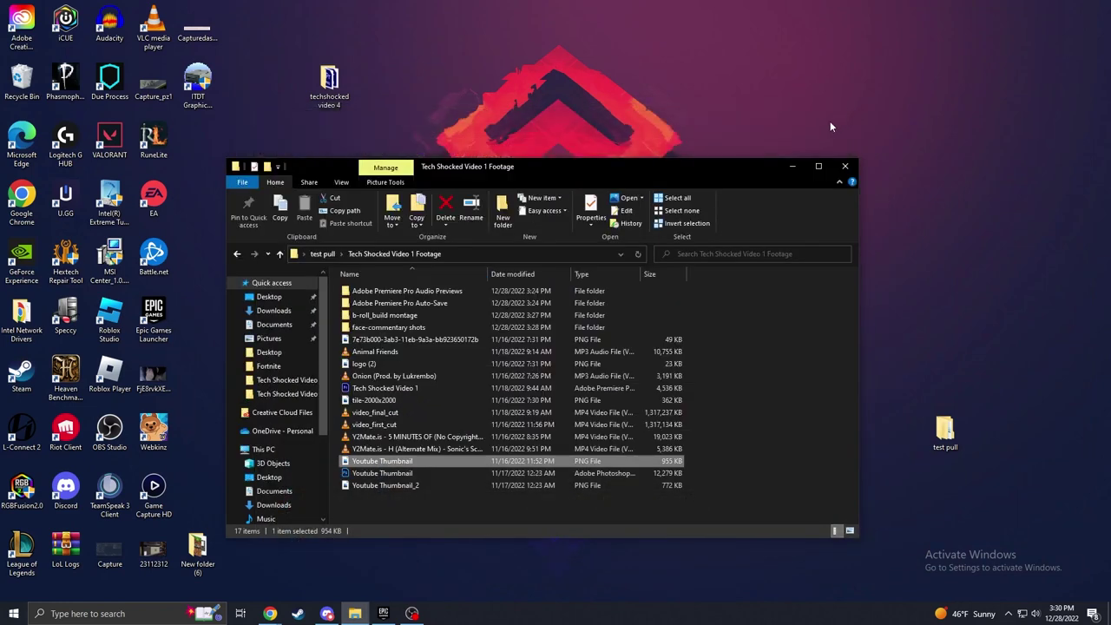